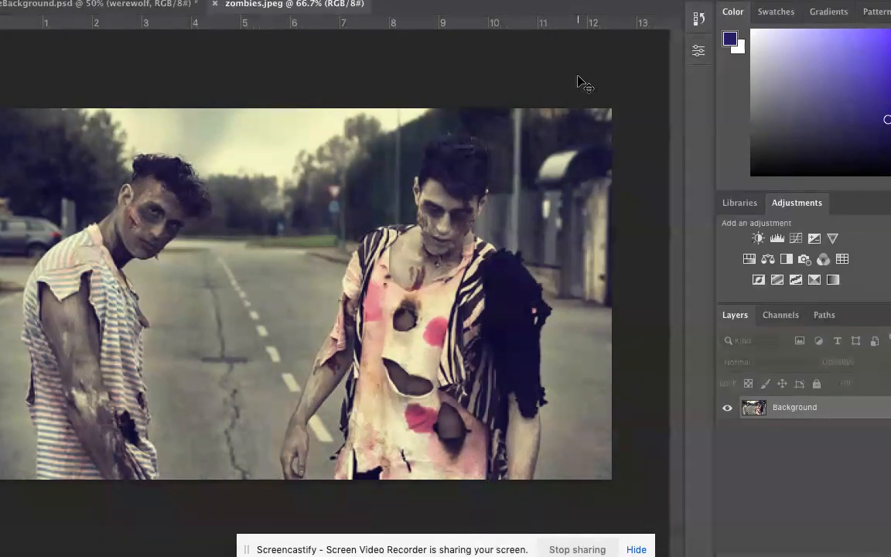
Activate the Magnetic Lasso Tool in the zombies.jpeg document.
click(35, 6)
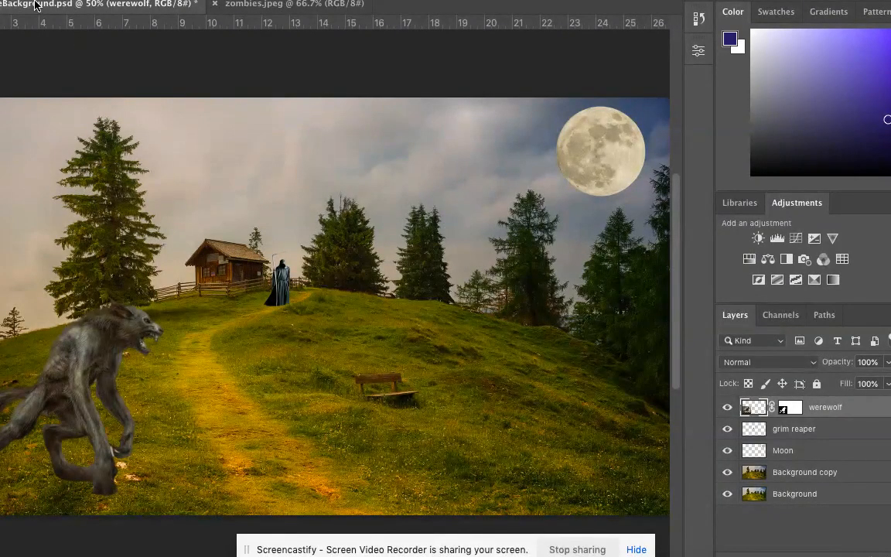
click(287, 5)
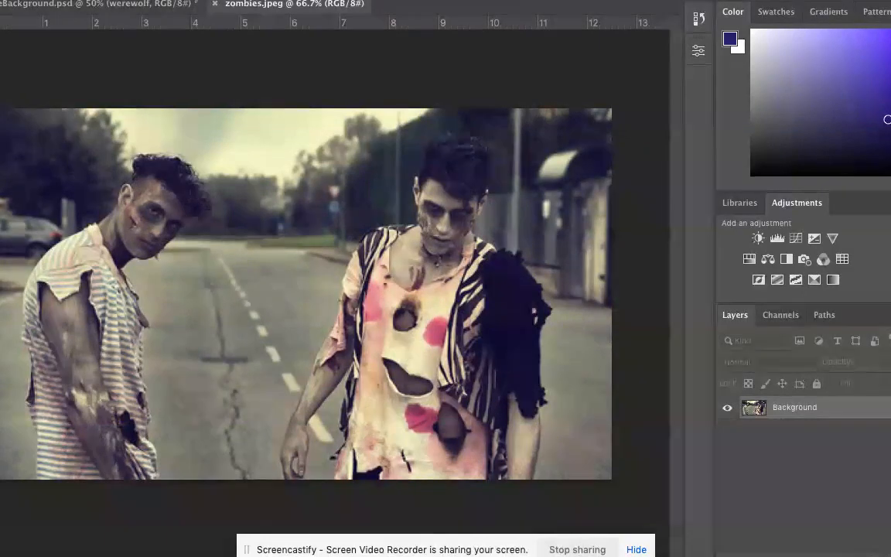
click(0, 64)
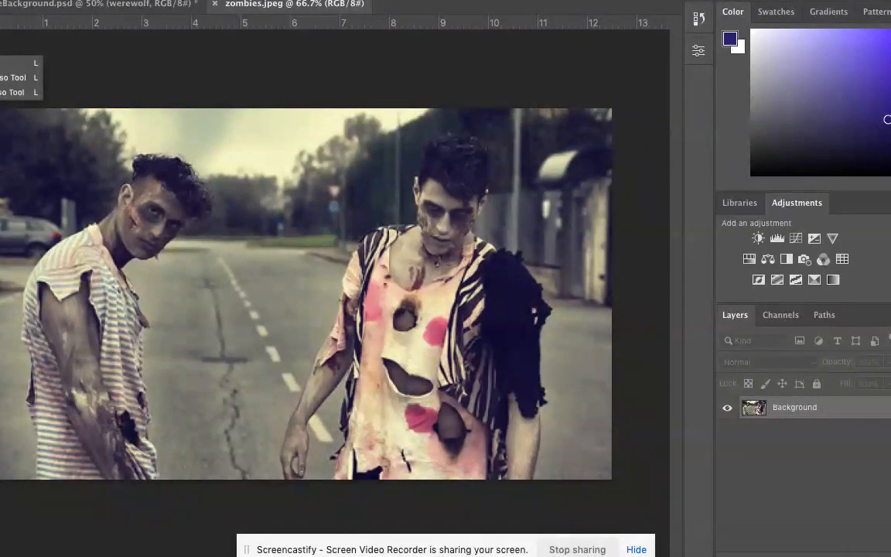
click(2, 63)
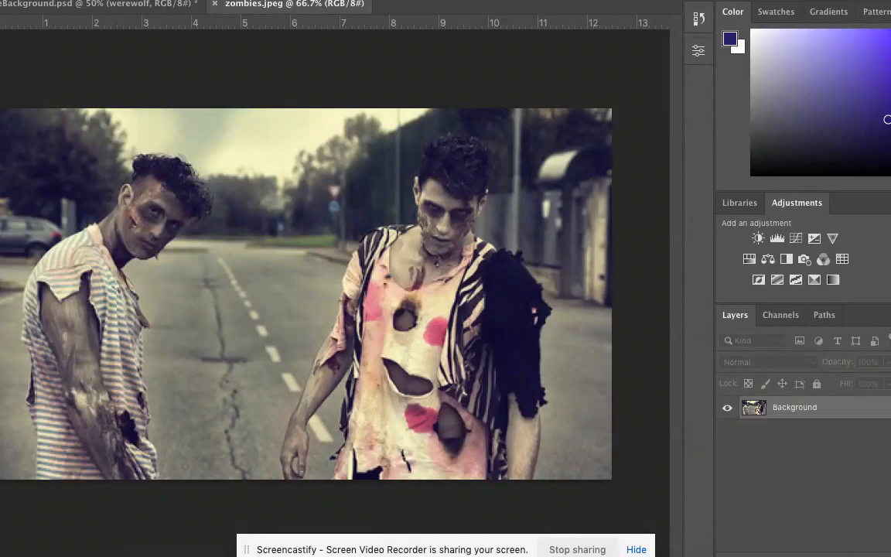
click(0, 64)
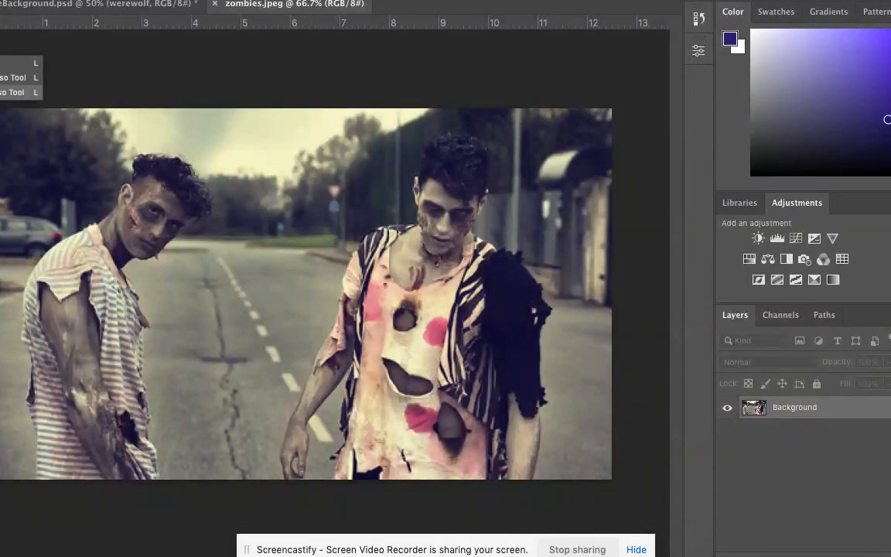
click(2, 93)
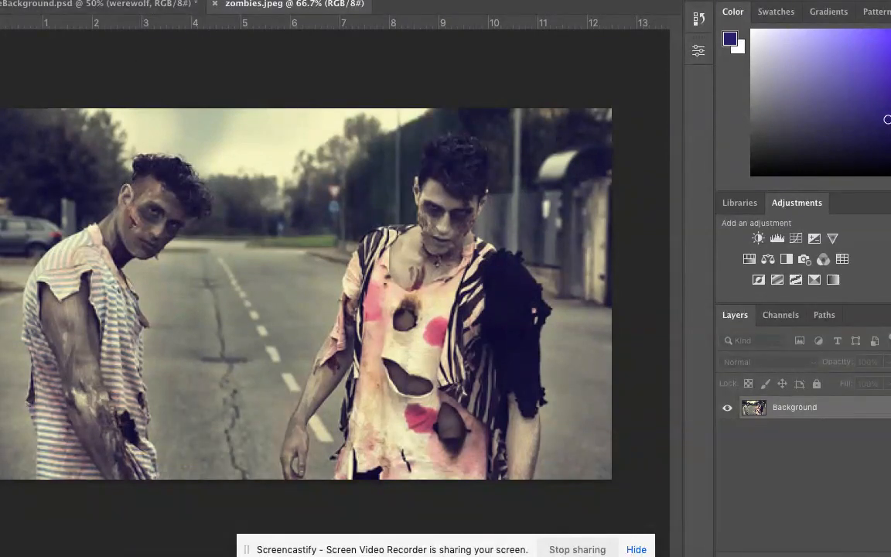
Select the zombie in the striped open shirt by tracing a closed Magnetic Lasso outline around his head, arms and body at 100% zoom.
click(317, 0)
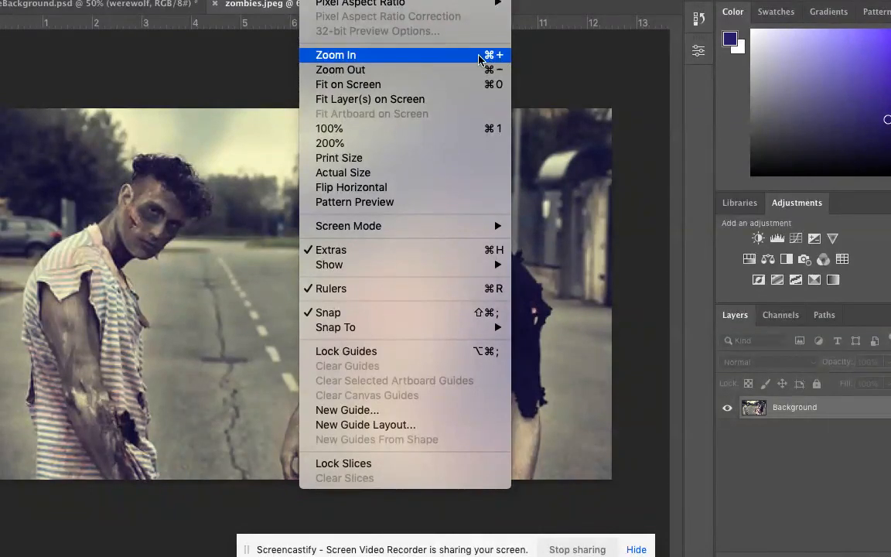
click(403, 61)
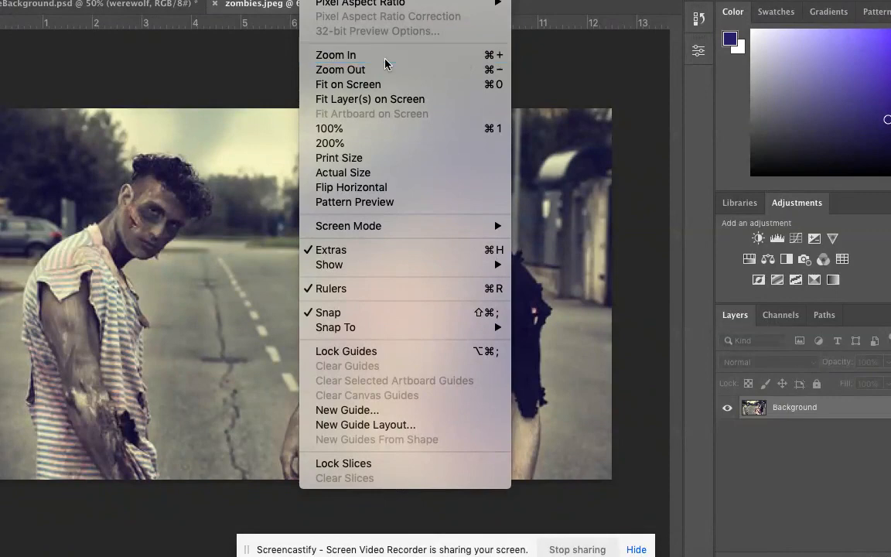
scroll(520, 229, right, 5)
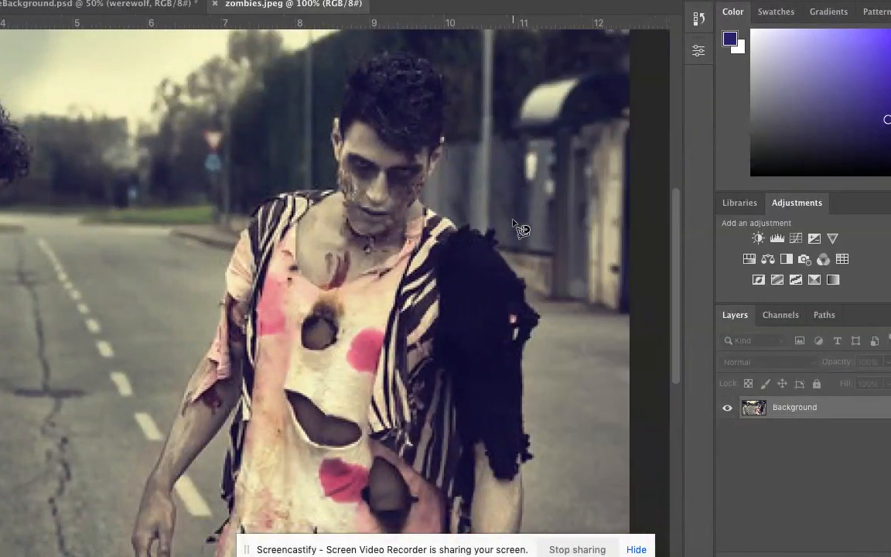
scroll(521, 229, down, 4)
scroll(520, 229, up, 3)
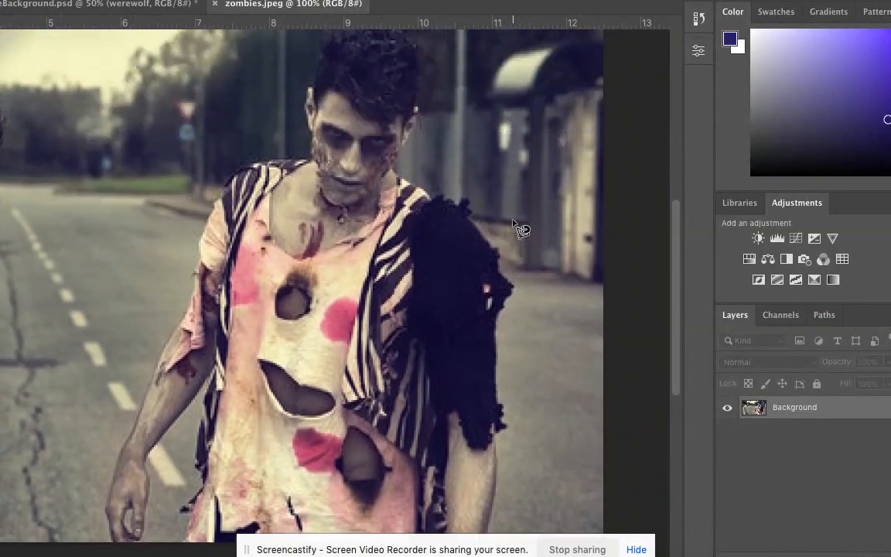
click(635, 549)
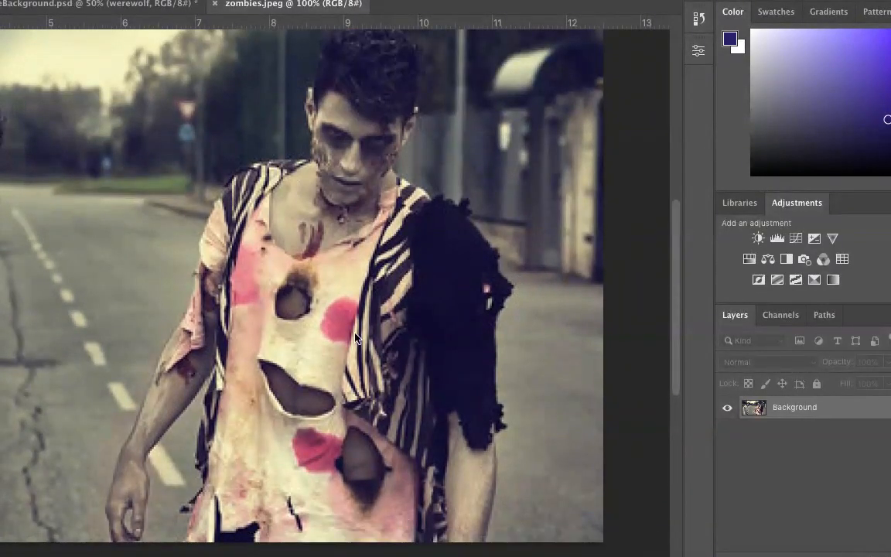
scroll(356, 338, up, 1)
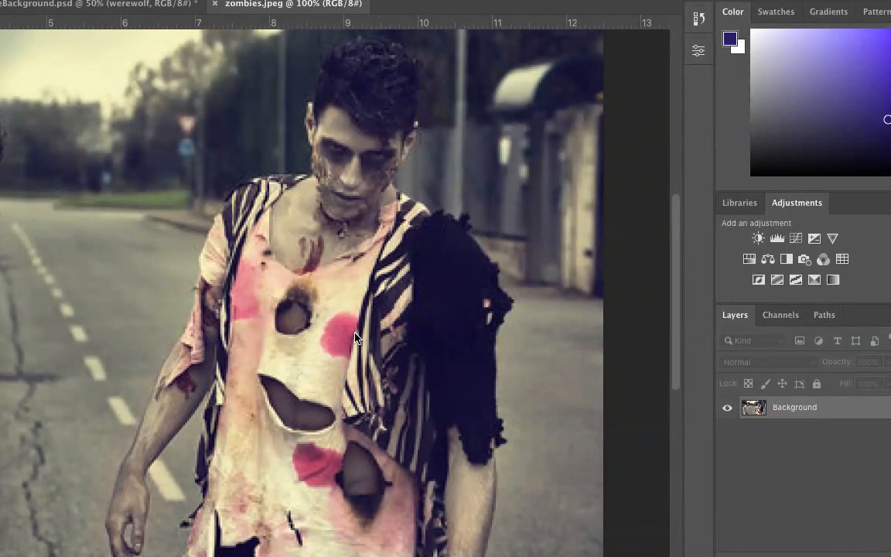
scroll(501, 384, down, 1)
scroll(501, 384, up, 1)
click(376, 35)
click(392, 40)
click(406, 52)
click(414, 68)
click(421, 83)
click(417, 111)
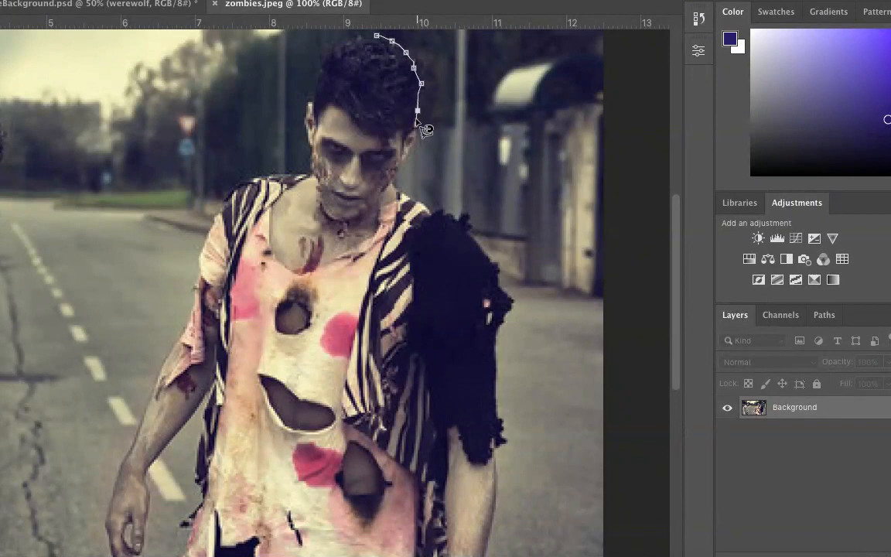
click(419, 126)
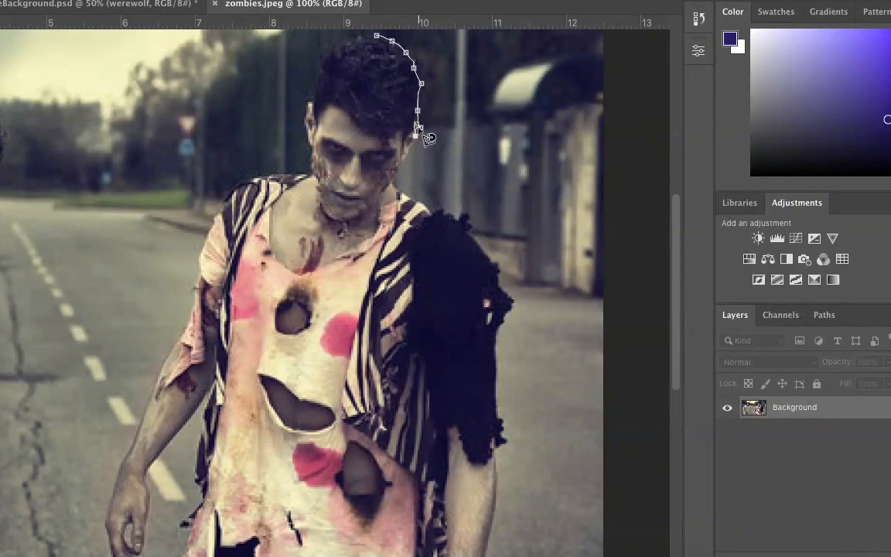
click(415, 136)
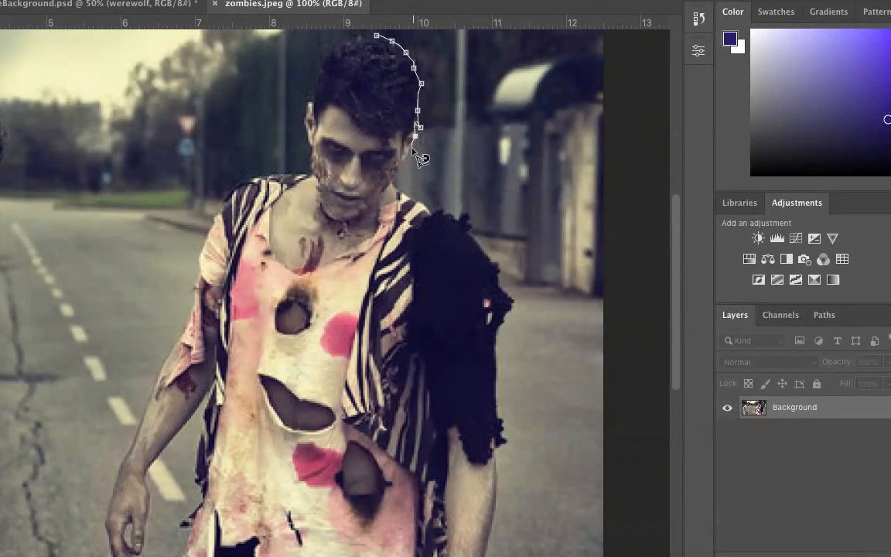
click(407, 151)
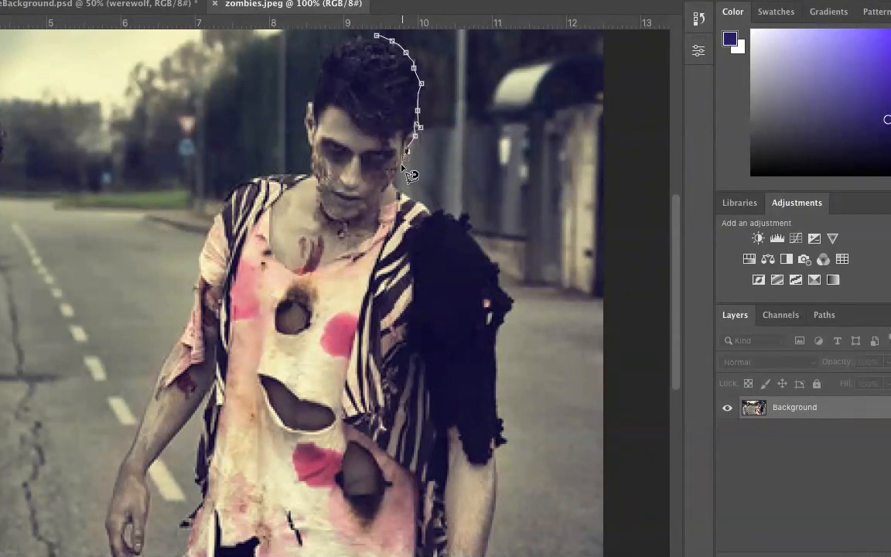
click(402, 164)
click(392, 183)
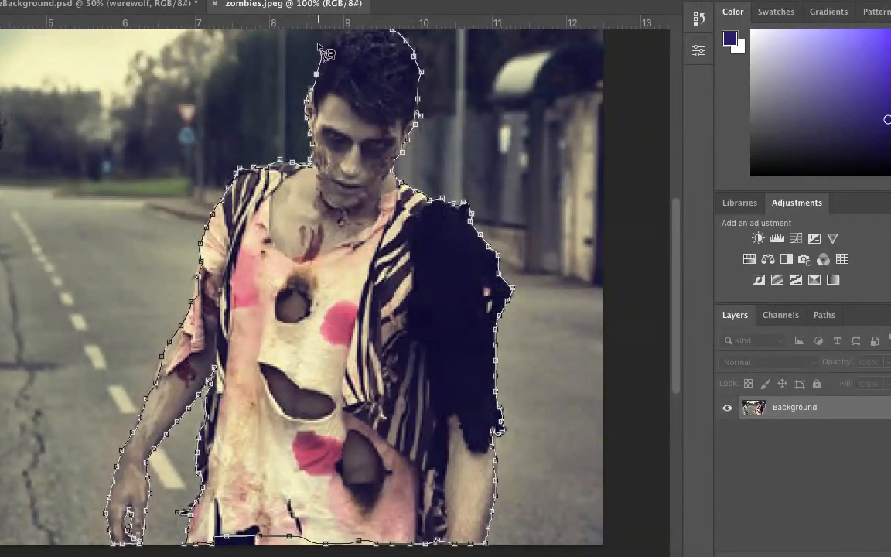
scroll(324, 48, up, 1)
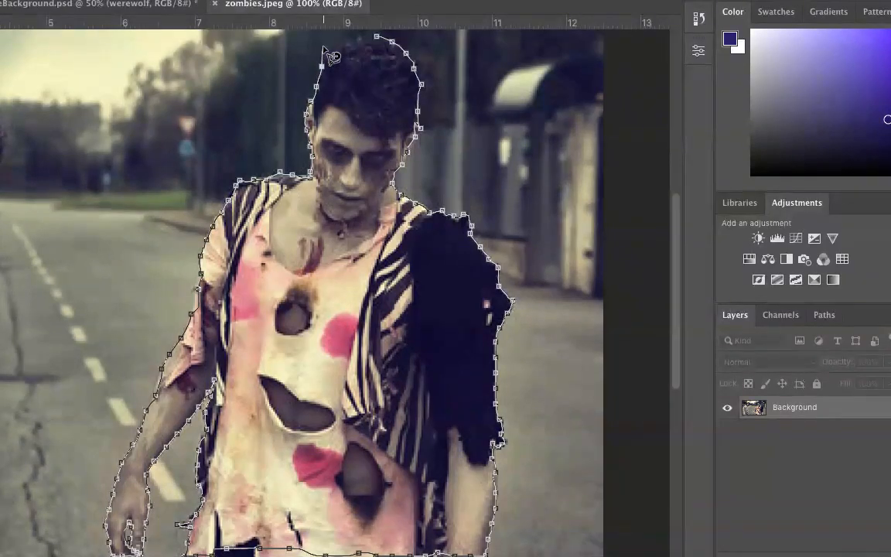
click(383, 43)
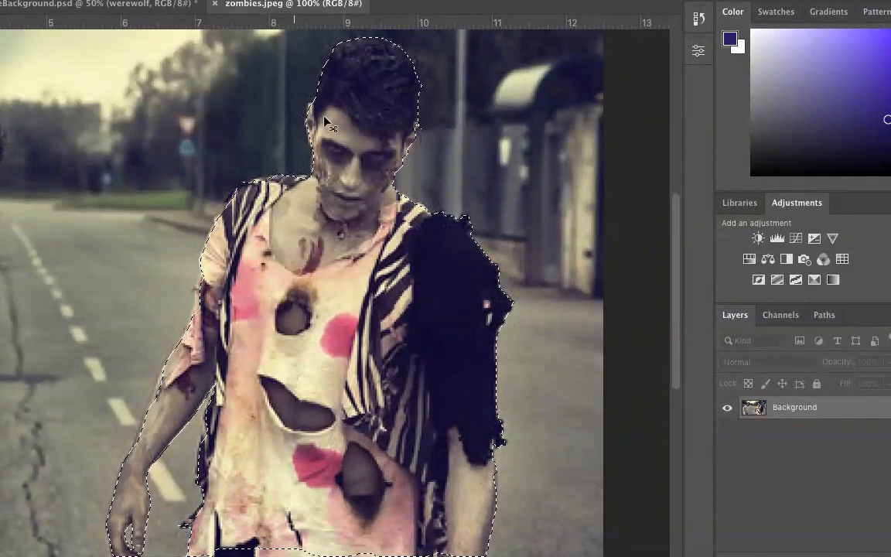
Bring the selected zombie into the hillside composition and scale him down to stand on the grass just right of the bench.
drag(369, 146, 97, 8)
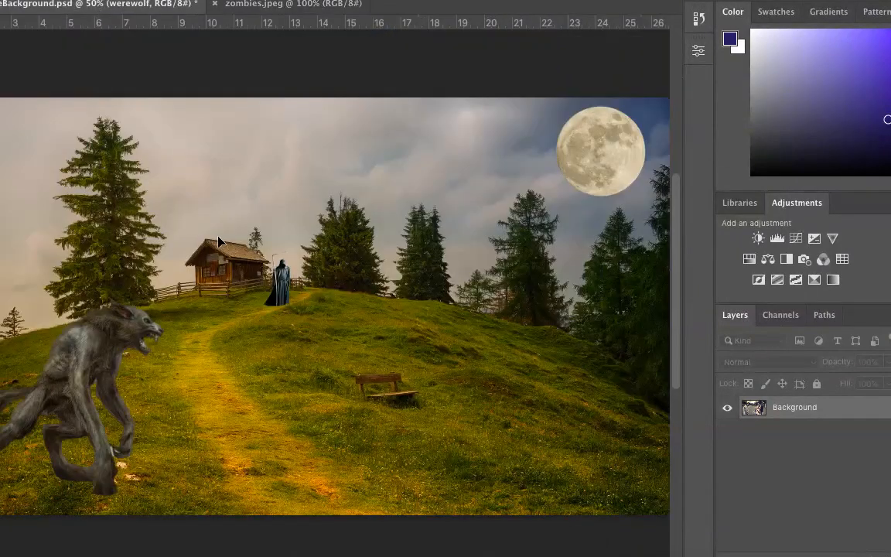
drag(488, 319, 487, 315)
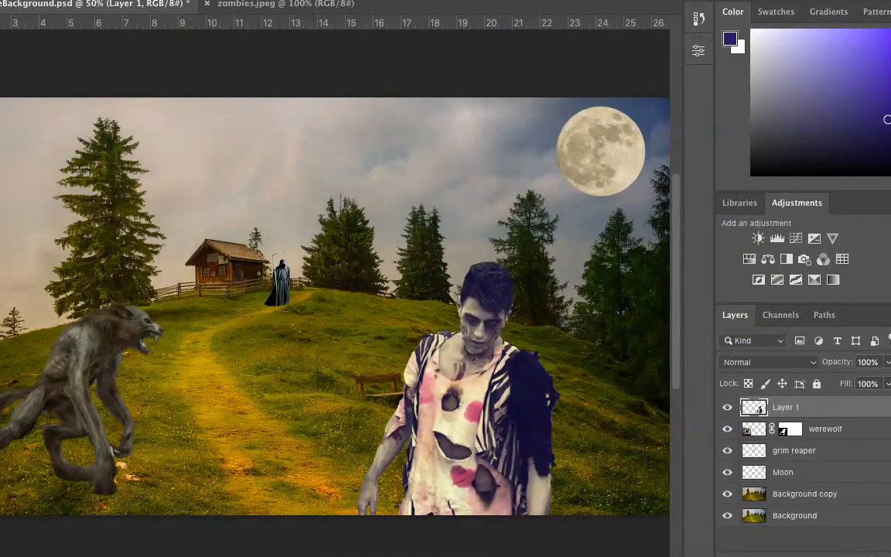
click(35, 1)
click(70, 281)
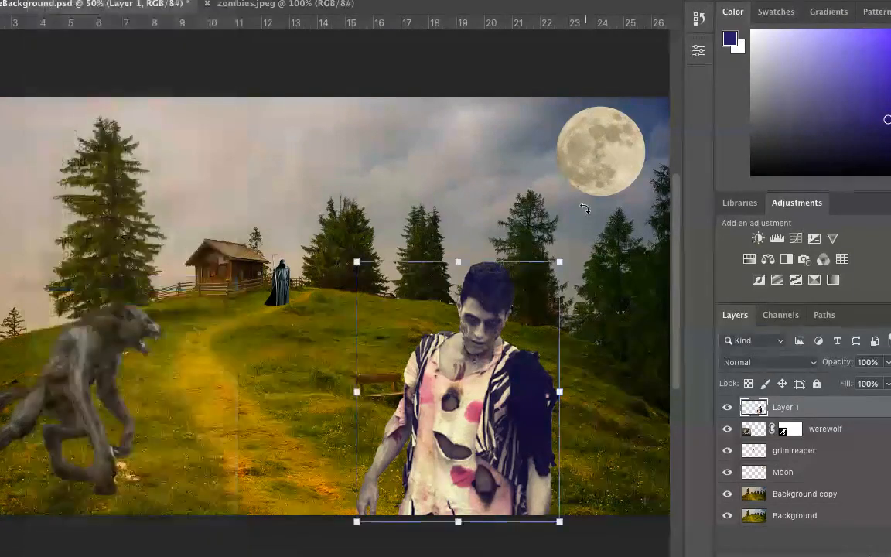
drag(559, 262, 453, 410)
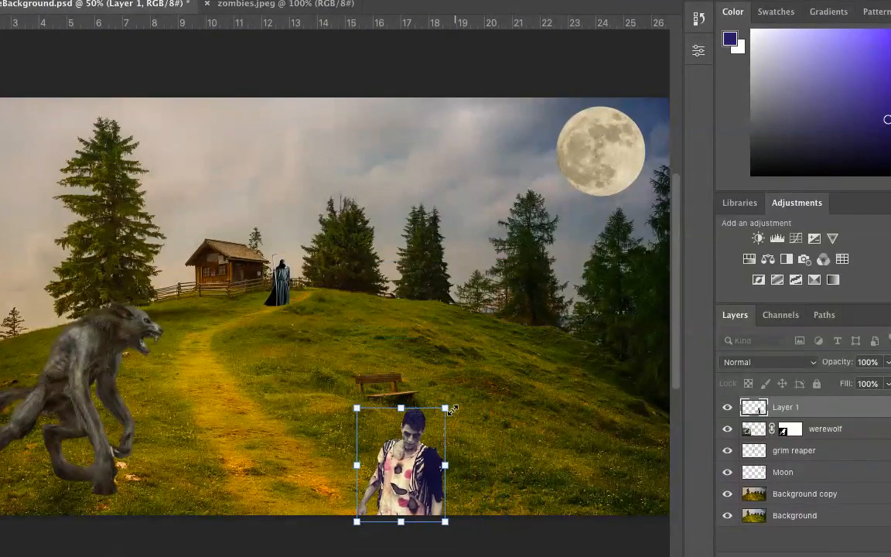
drag(405, 458, 480, 357)
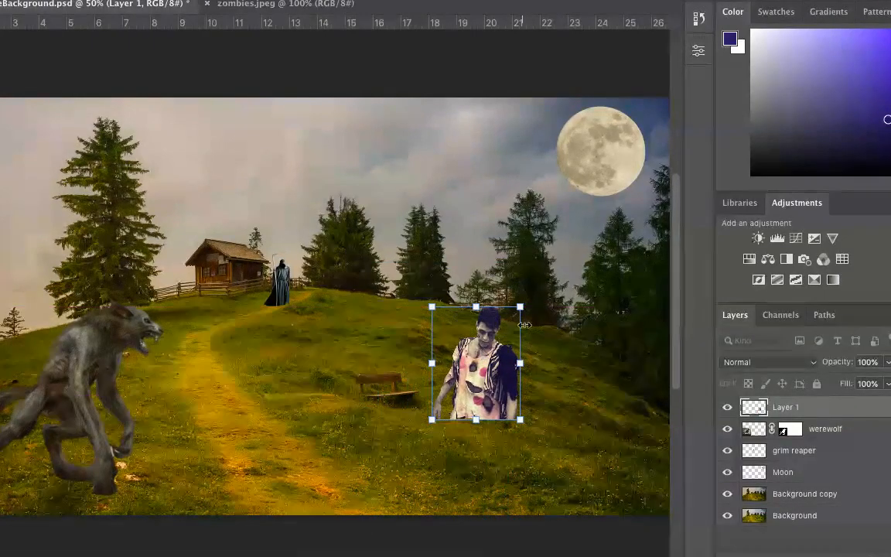
drag(521, 307, 478, 358)
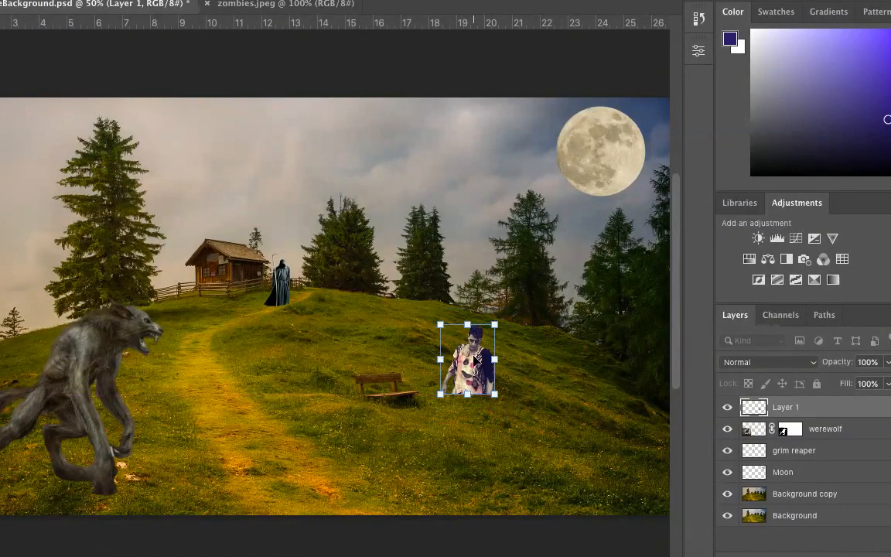
key(Return)
Rename the layer holding the pasted figure as zombie.
double_click(785, 407)
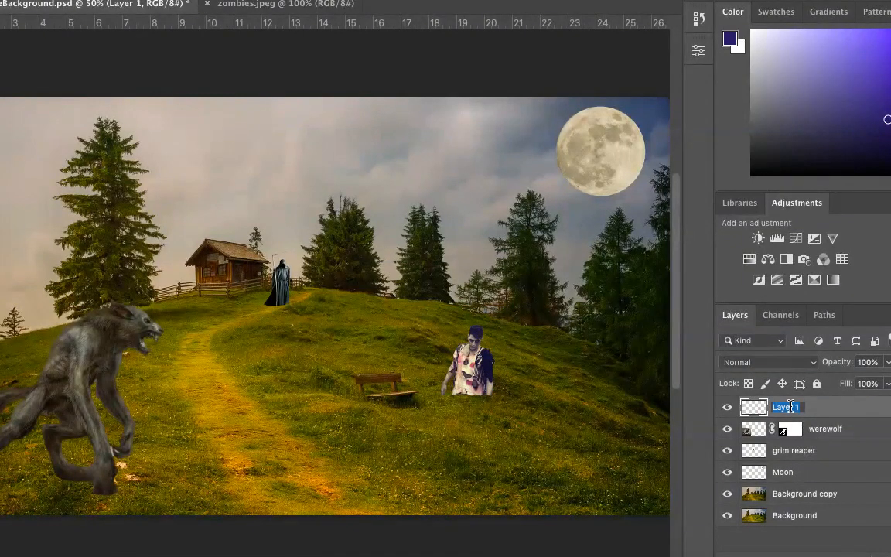
text(zombie)
key(Return)
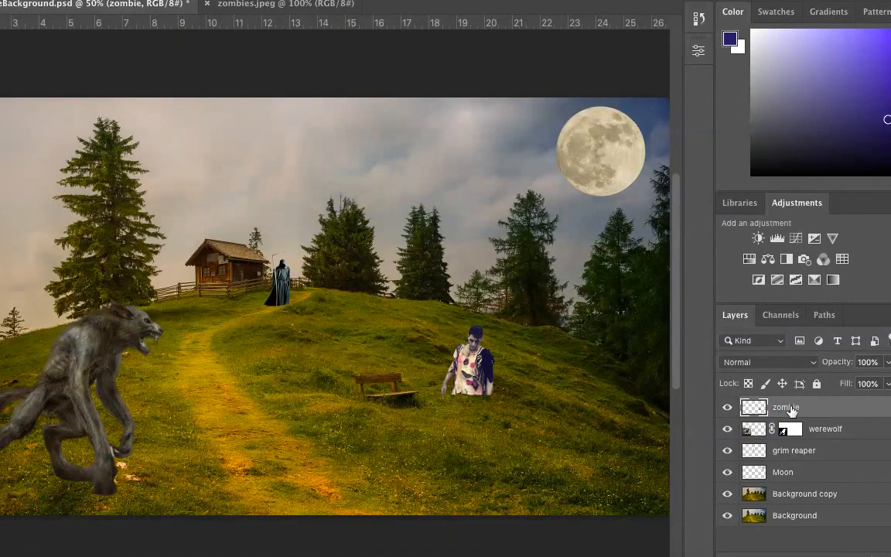